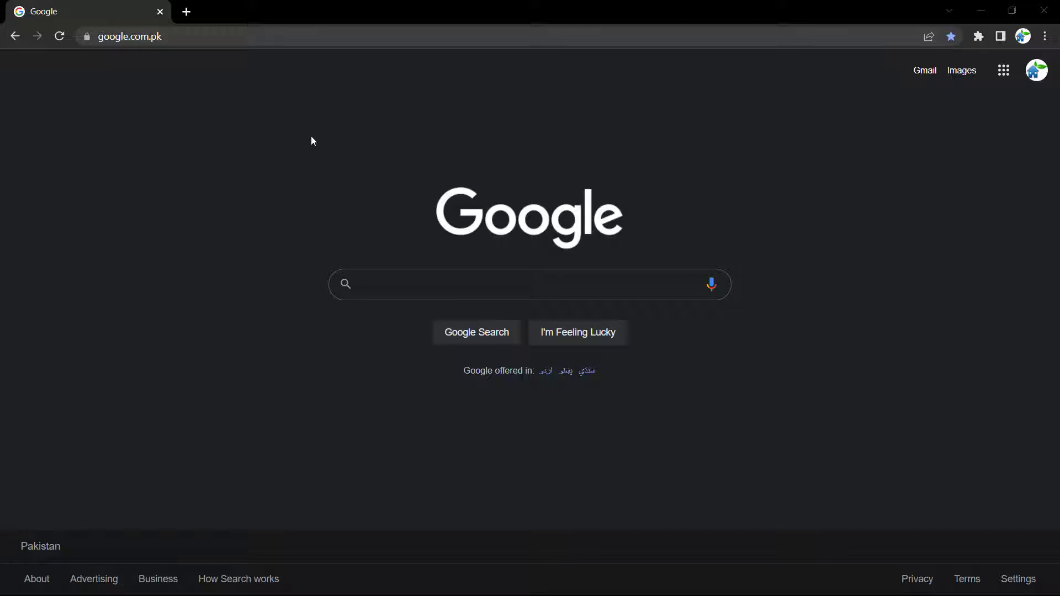
Navigate Chrome from Google to grammarly.com via the address bar.
click(338, 32)
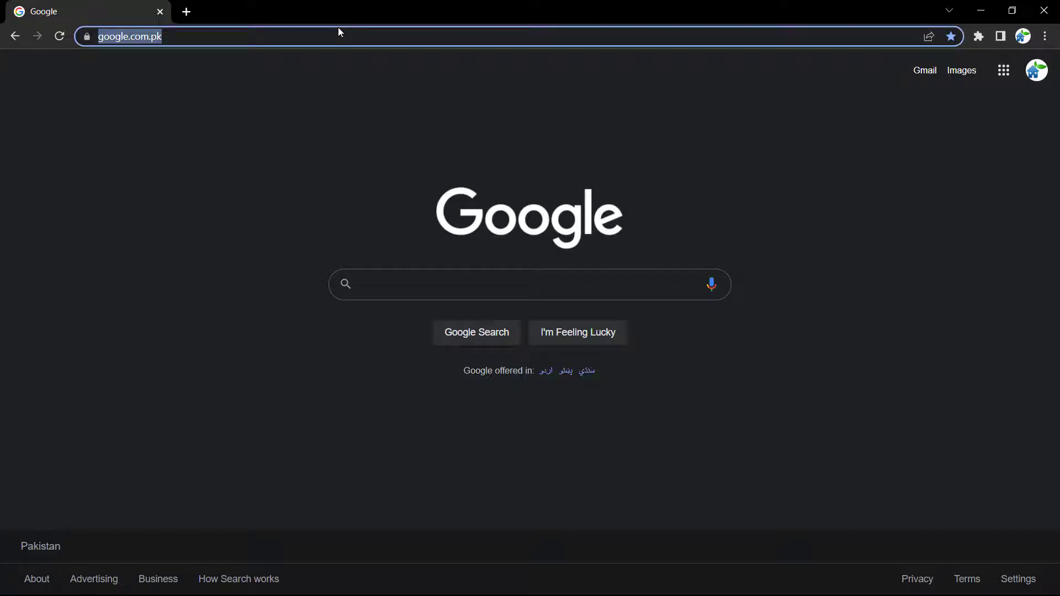
text(gramm)
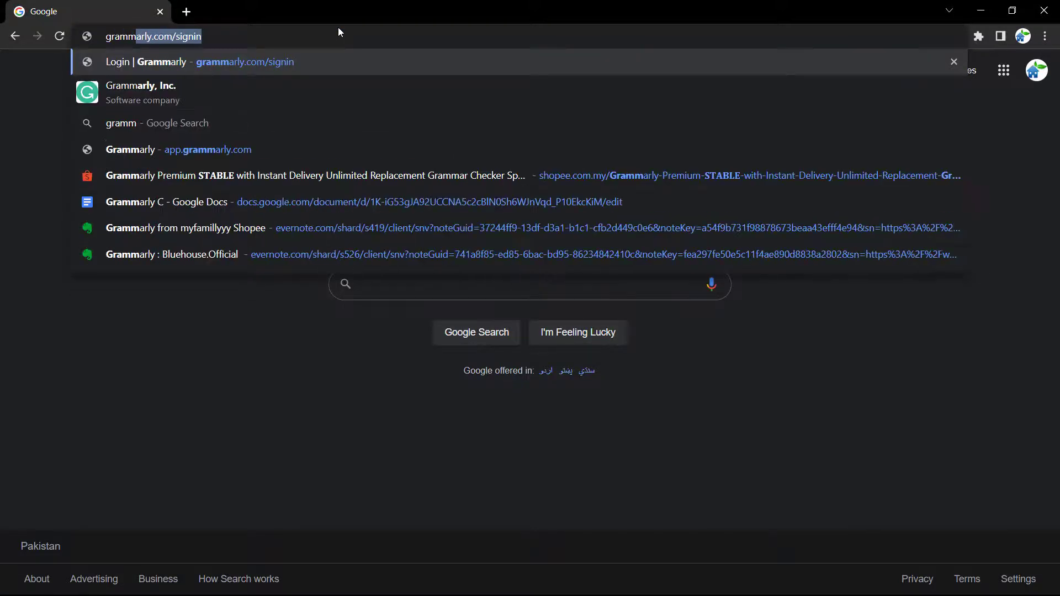
text(arly.com/)
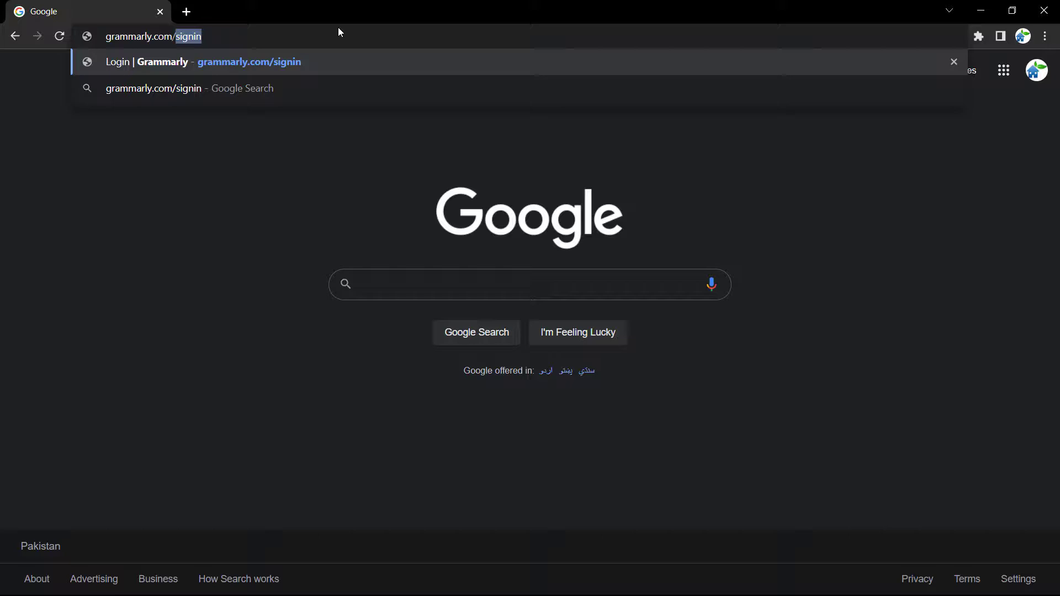
key(BackSpace)
key(Return)
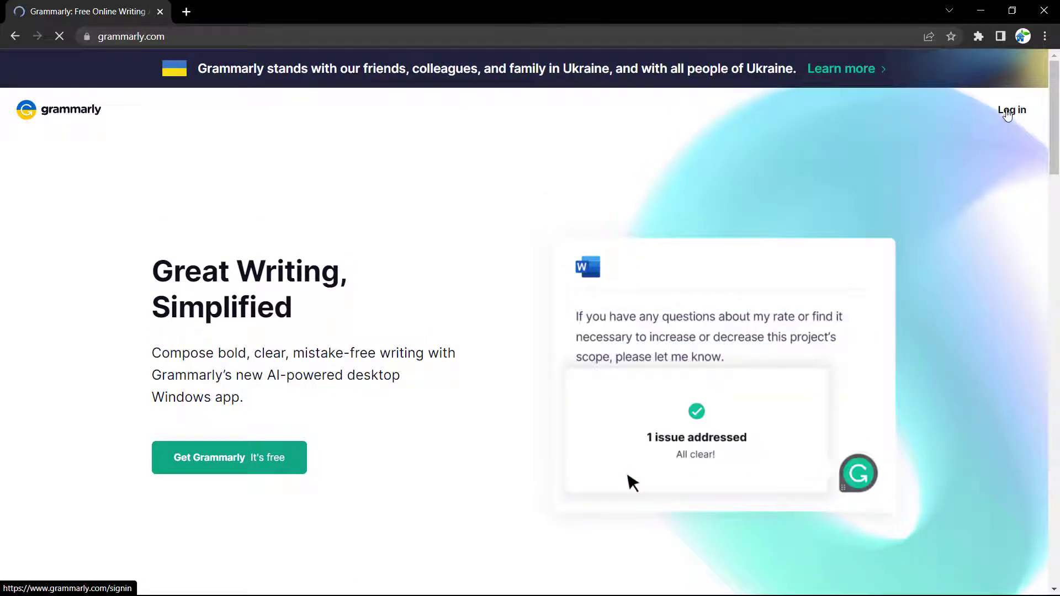
Log in to Grammarly with the saved email and password, reaching My Grammarly.
click(1010, 113)
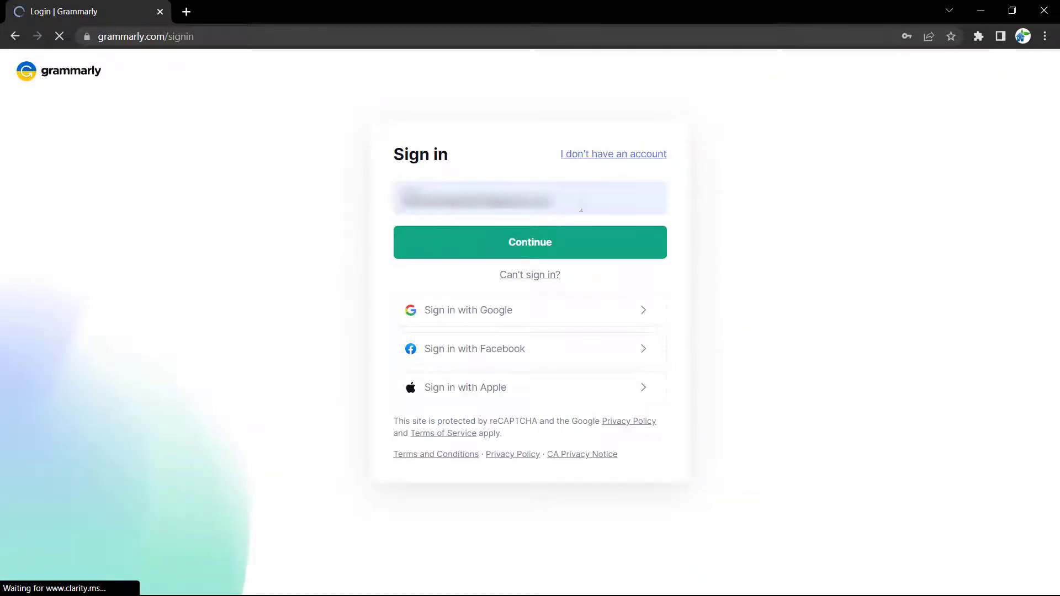
click(581, 211)
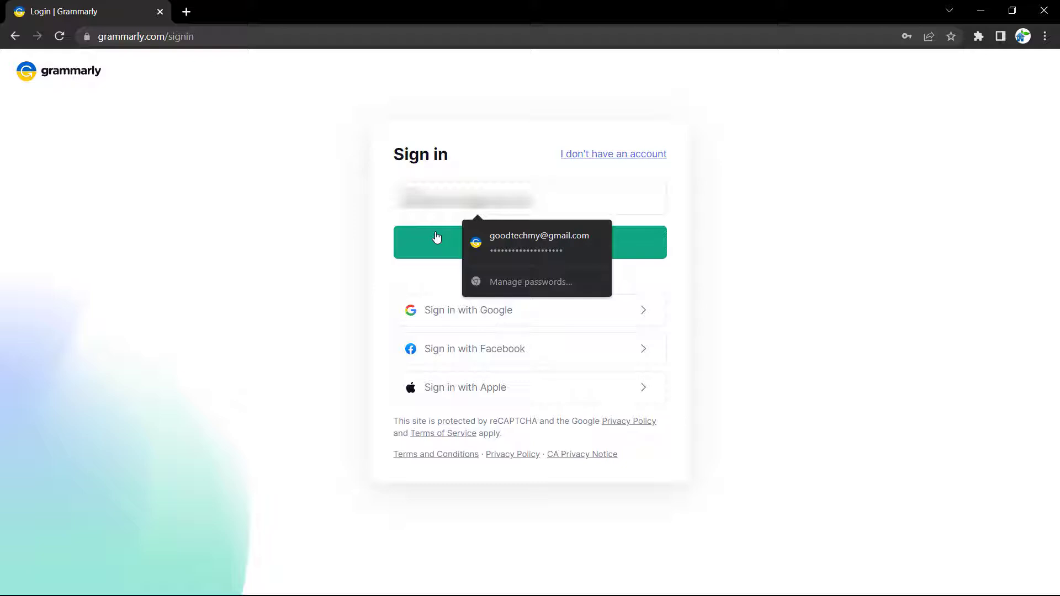
click(362, 239)
click(489, 240)
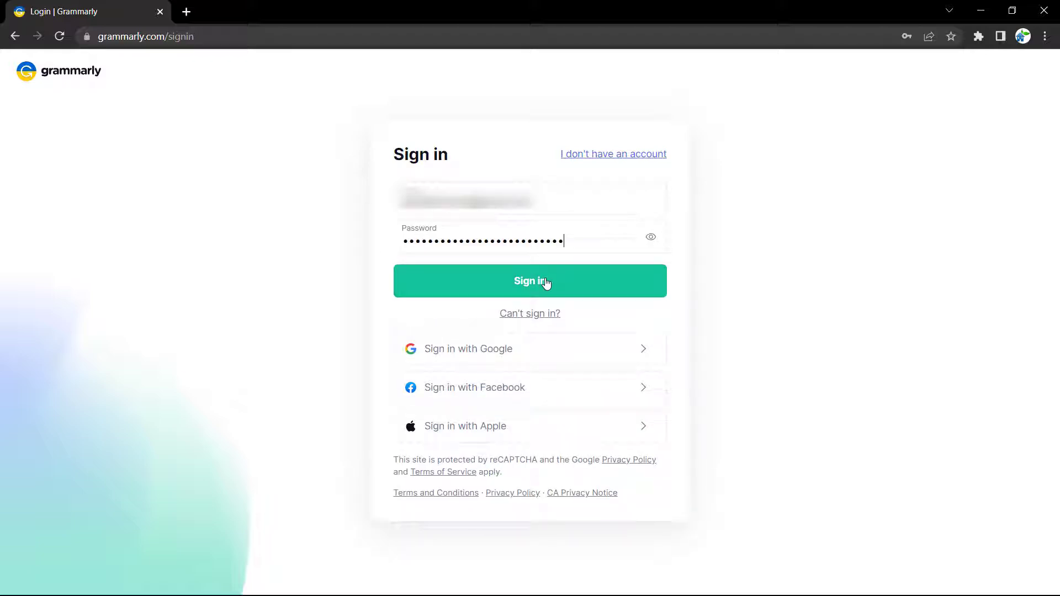
click(544, 283)
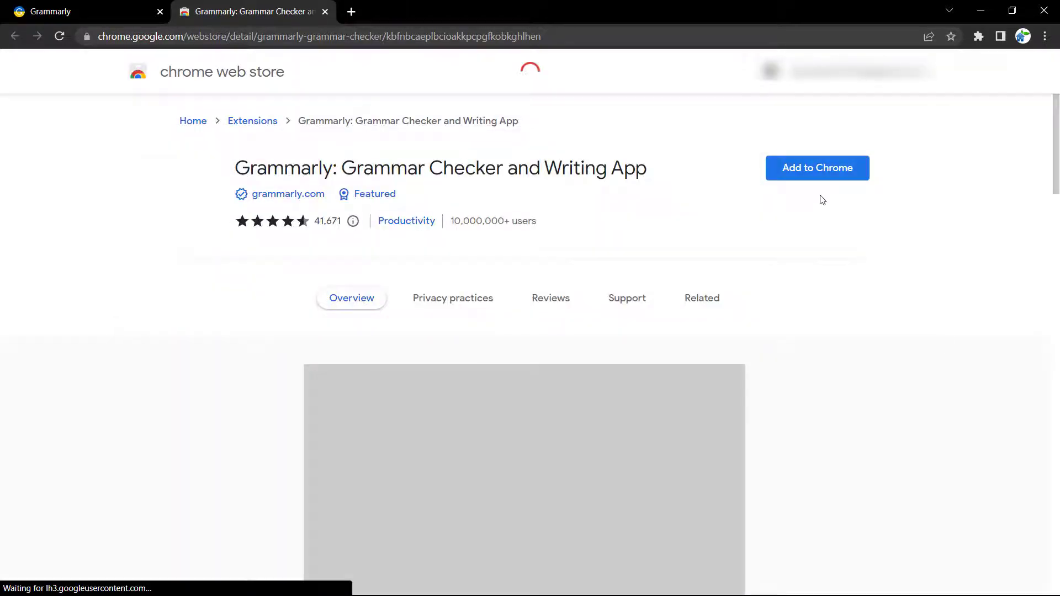
Install the Grammarly: Grammar Checker and Writing App extension in Chrome.
click(820, 176)
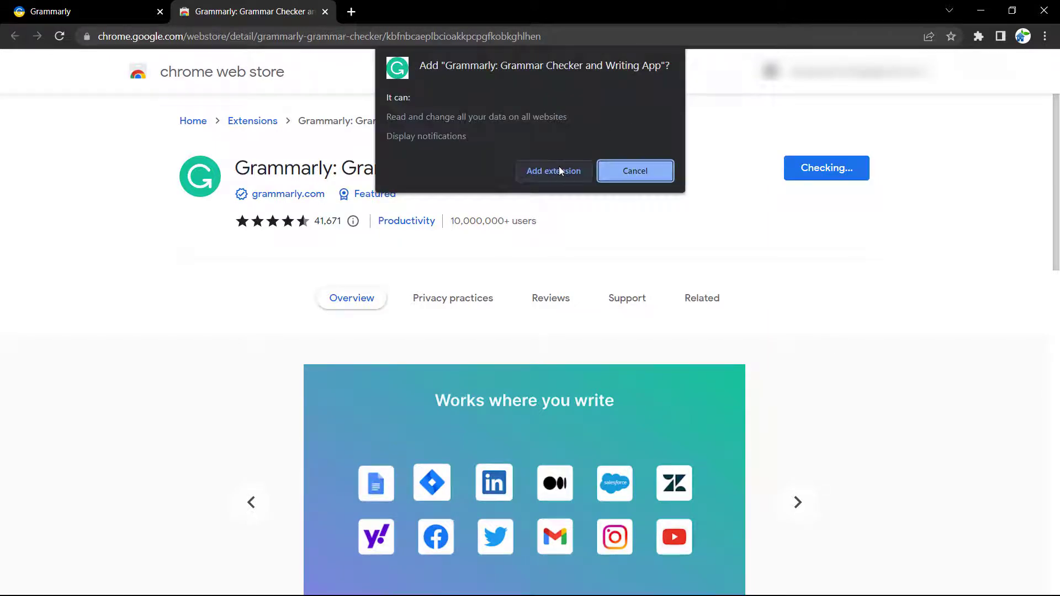
click(561, 170)
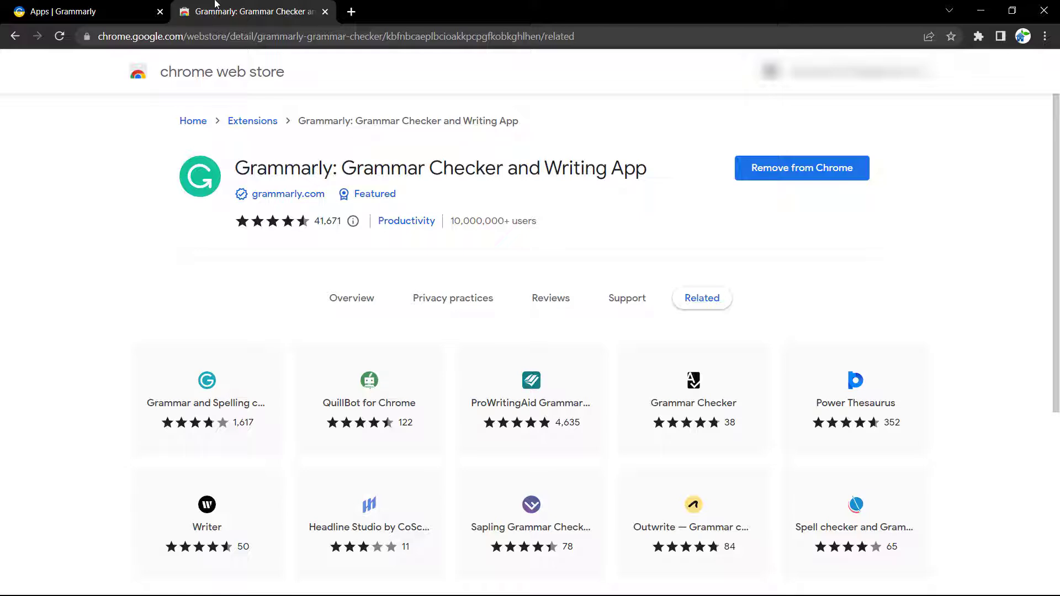
Search Google for 'grammarly extension for word' and open the Grammarly for MS Office result.
click(200, 35)
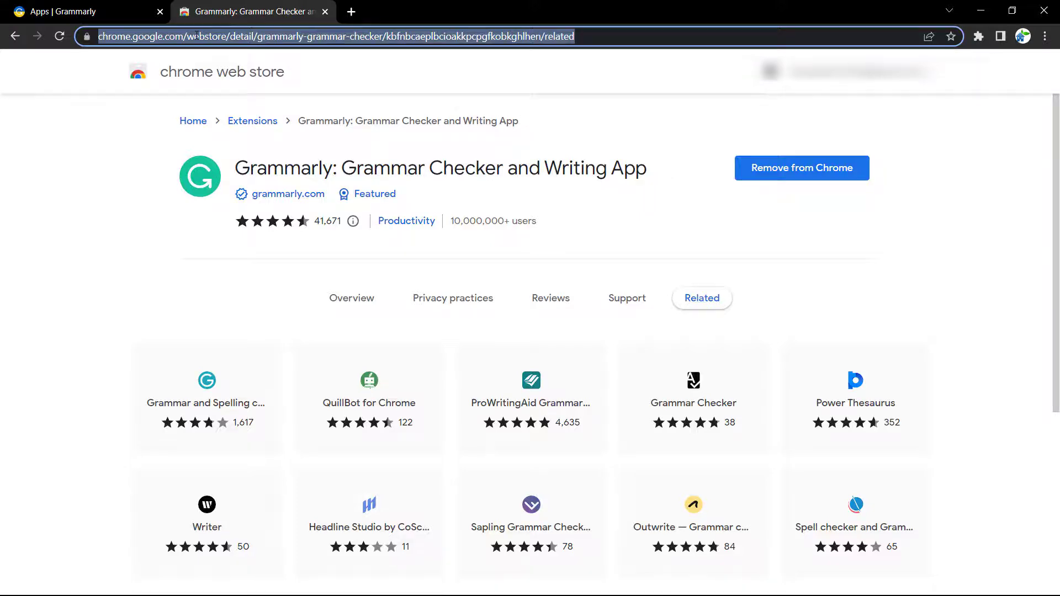
text(grammarly.com/signin)
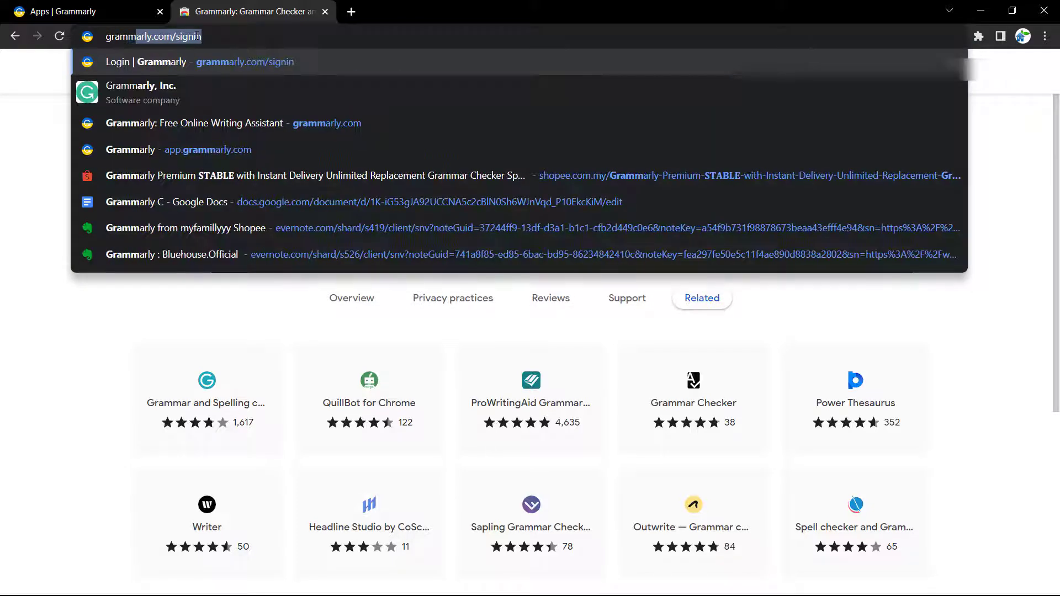
text(arly)
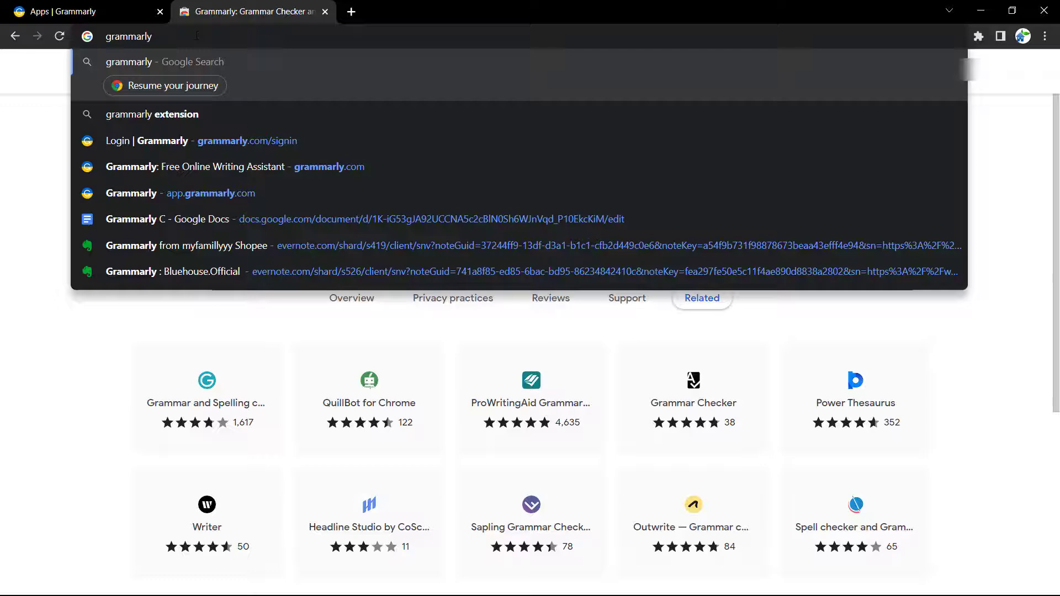
text( extension)
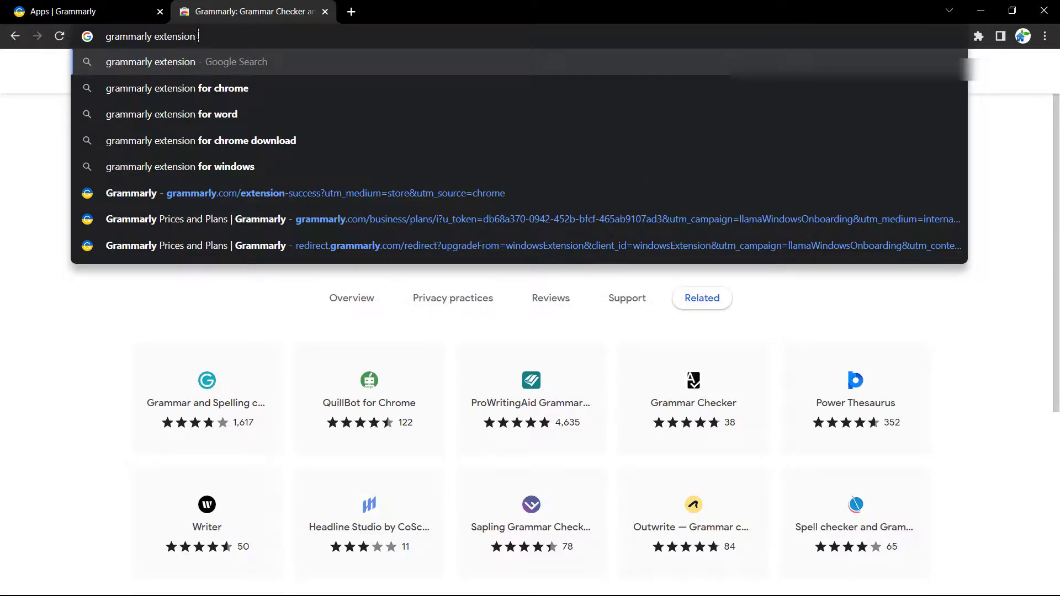
key(Down)
key(Down)
key(Return)
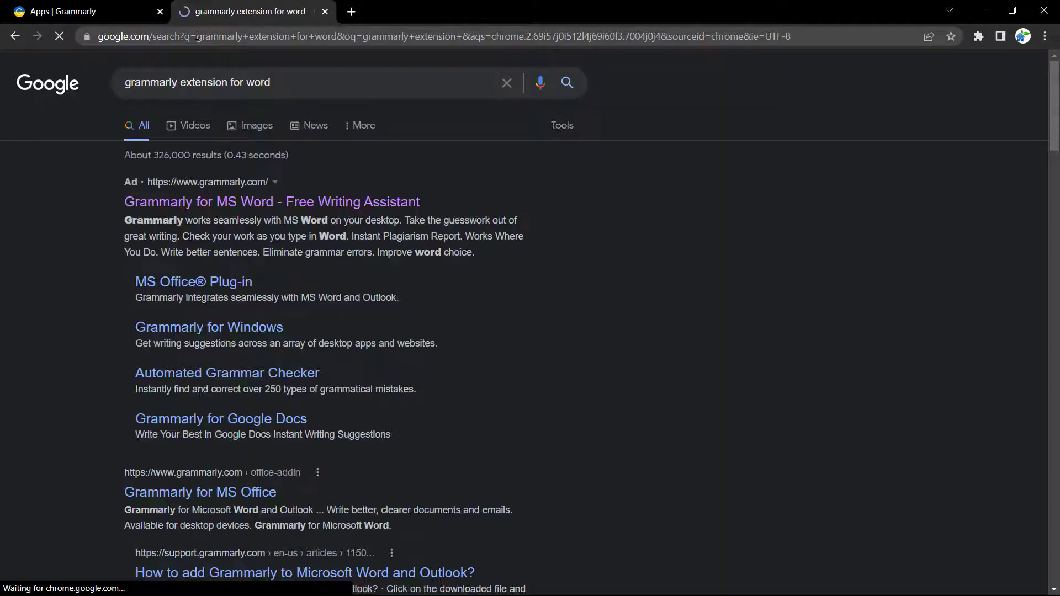
scroll(194, 381, down, 3)
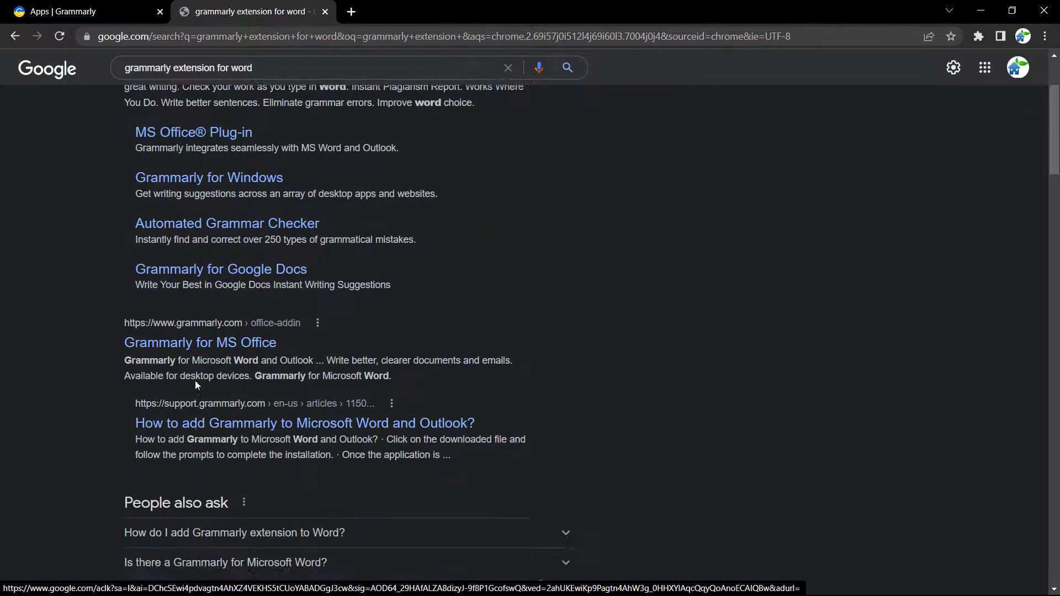
scroll(195, 381, down, 1)
click(182, 279)
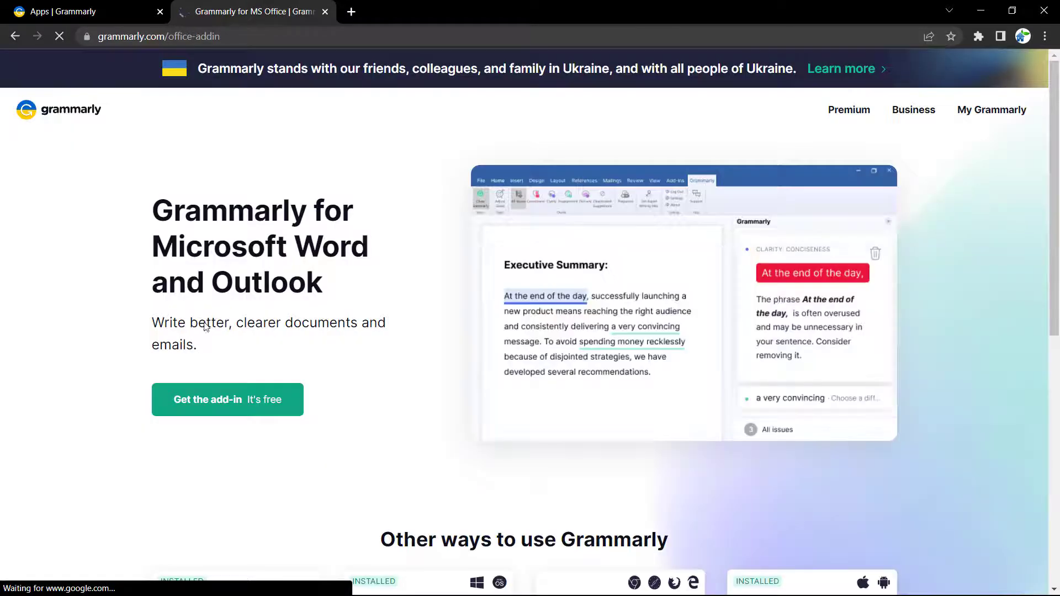
Download the Grammarly for Microsoft Office installer and install Grammarly for Word and Outlook.
click(236, 403)
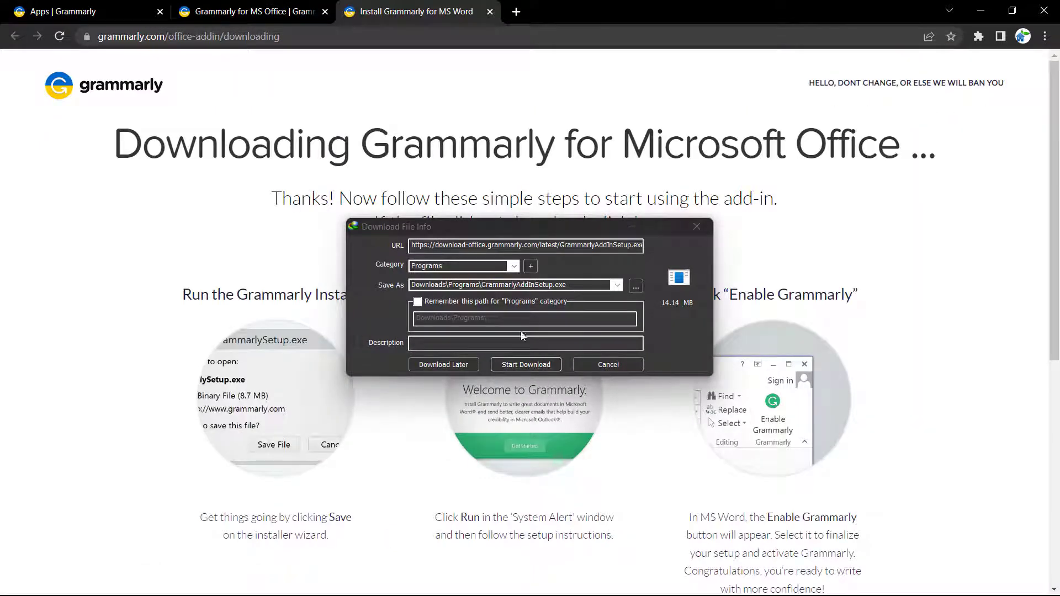
click(534, 361)
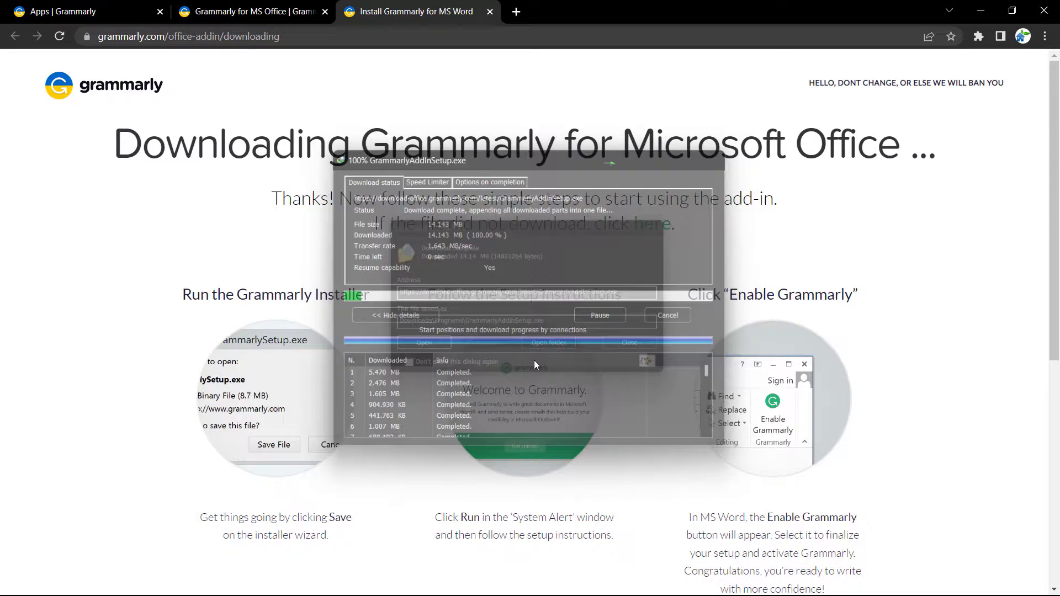
click(420, 348)
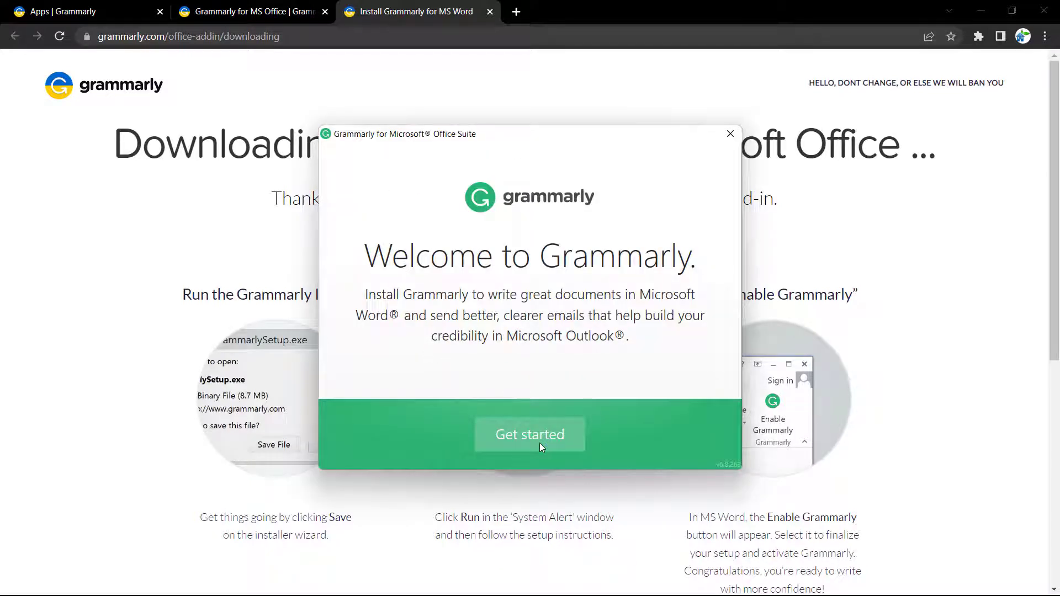
click(540, 443)
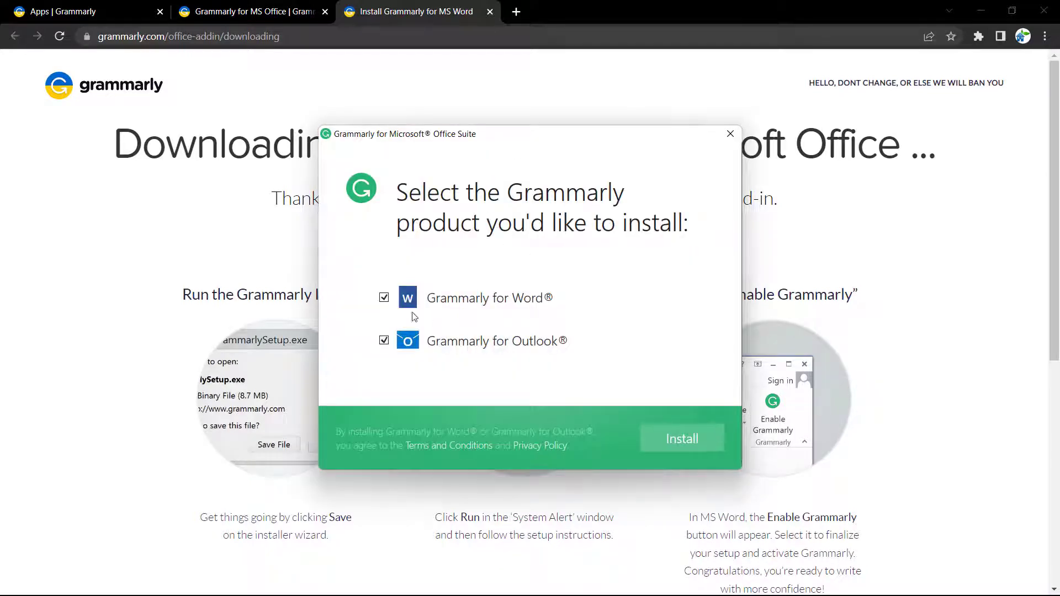
click(687, 439)
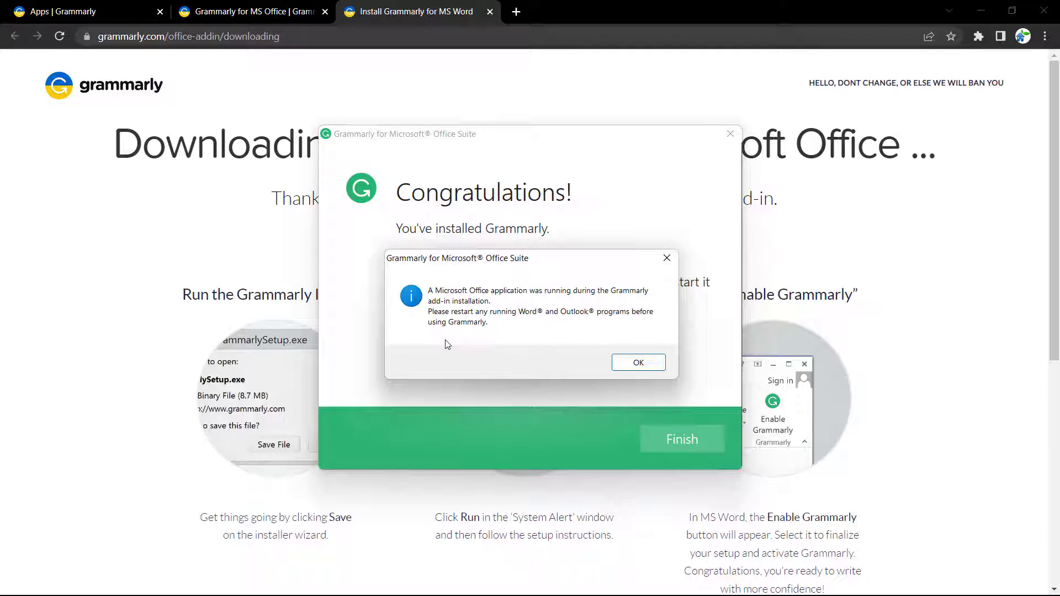
Dismiss the restart notice, close the running Word window, and finish the installer.
key(super)
click(204, 580)
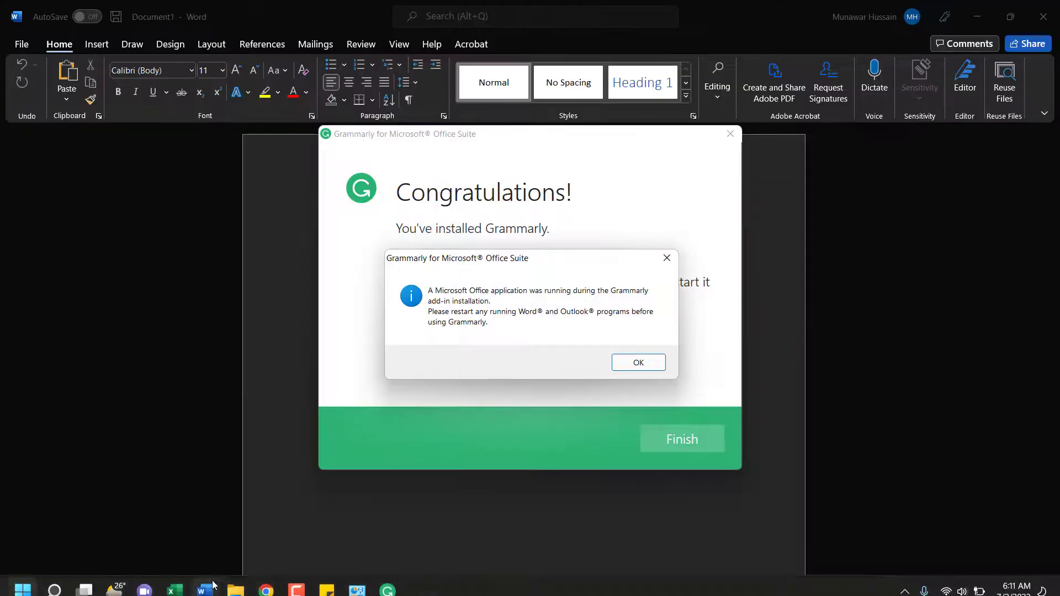
click(645, 364)
click(1044, 16)
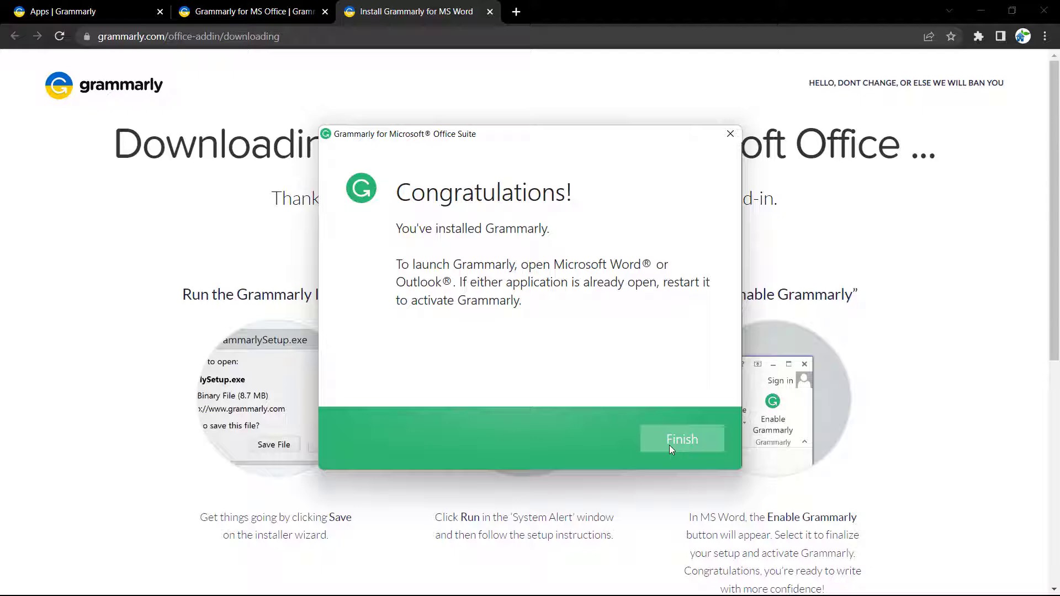
click(670, 445)
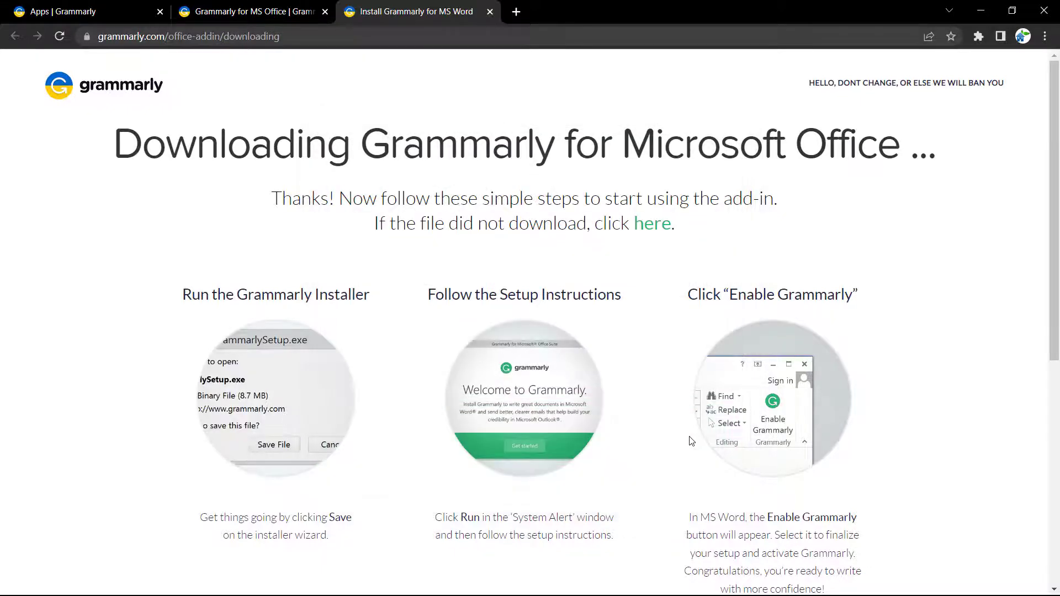
Launch Word, create a blank document, and open the Grammarly pane from the Grammarly ribbon tab.
key(super)
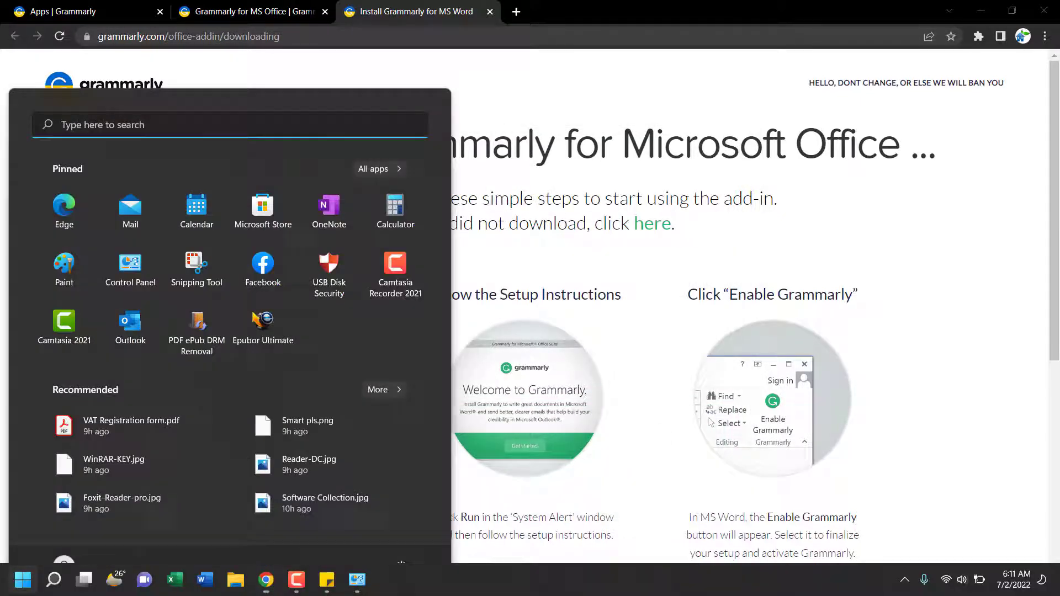
click(201, 585)
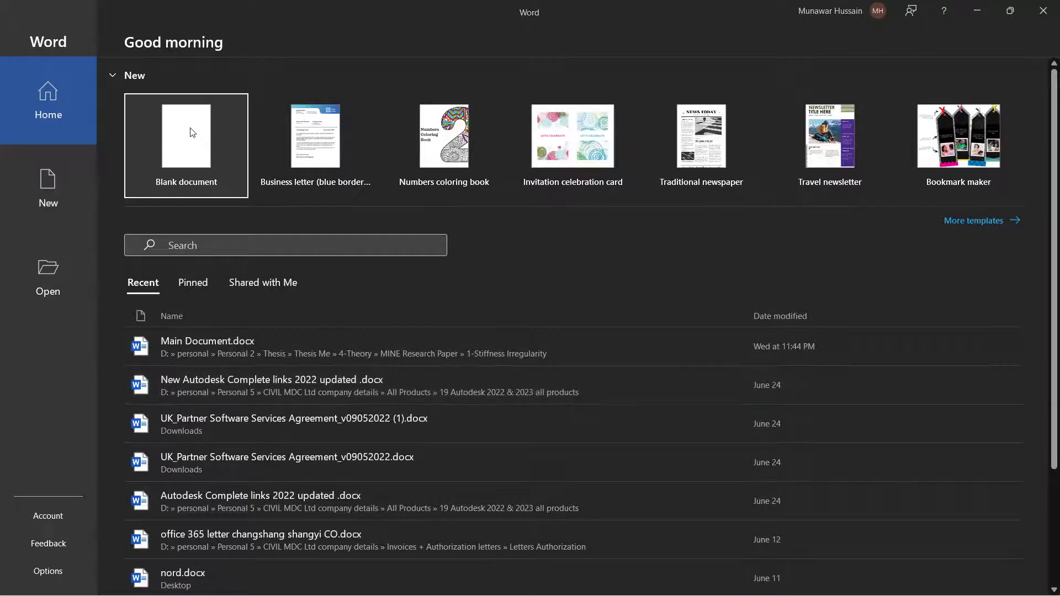
click(190, 130)
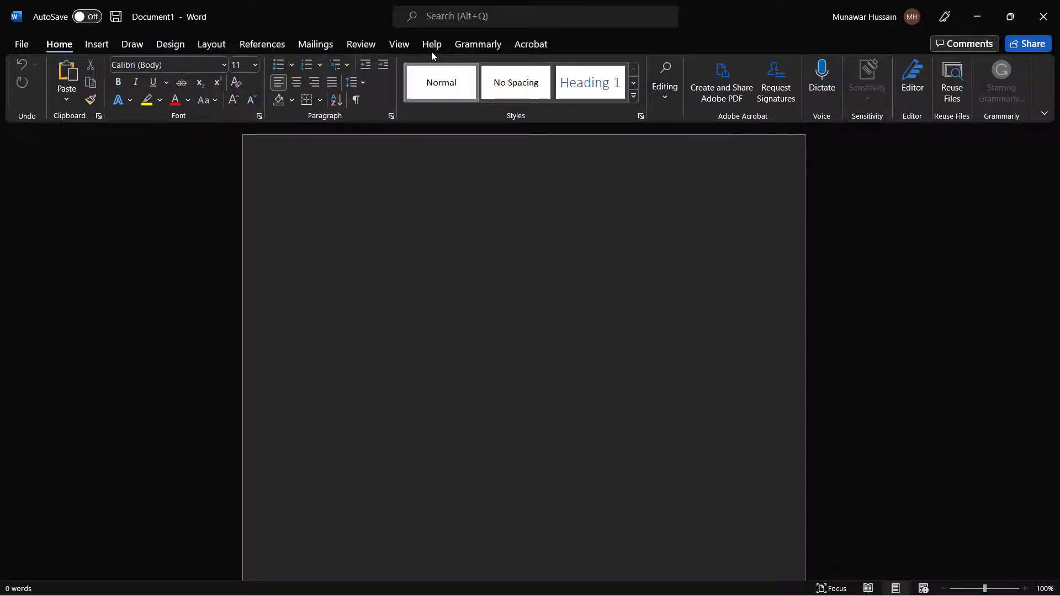
click(478, 46)
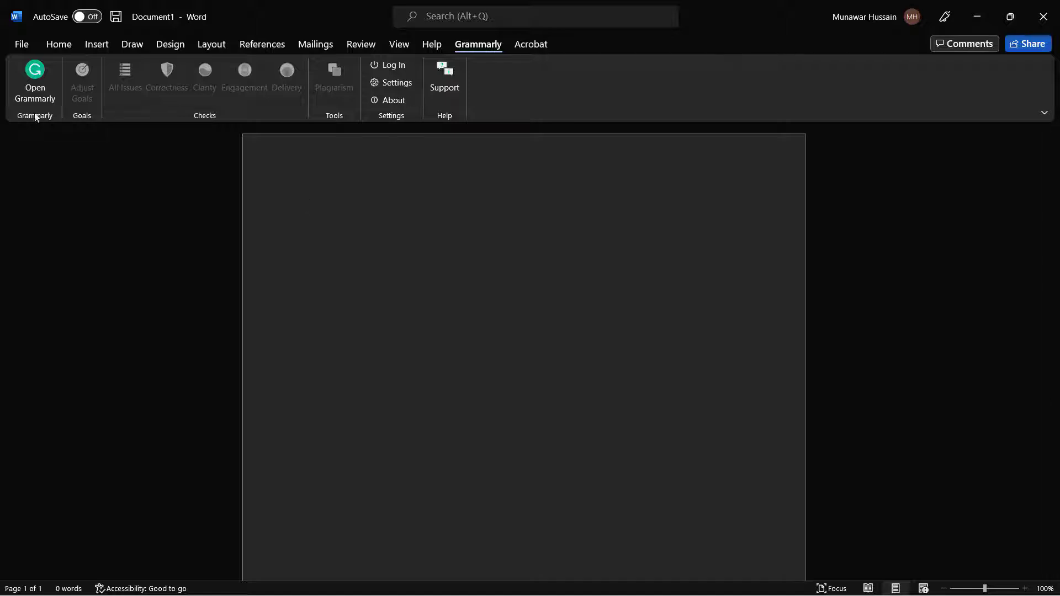
click(28, 75)
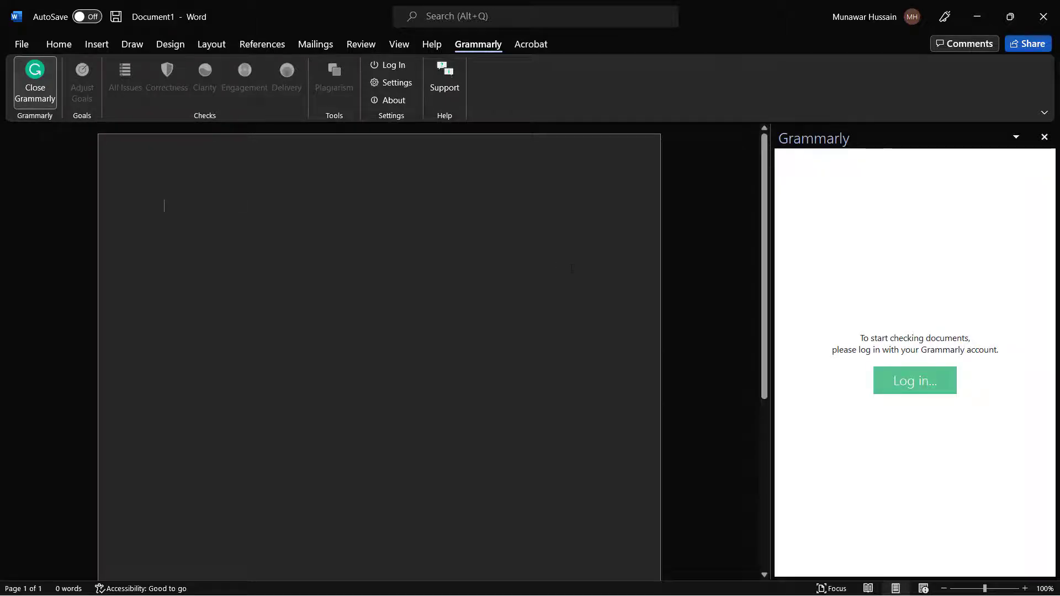
Log in from the Grammarly pane so its sign-in page opens in the browser.
click(924, 383)
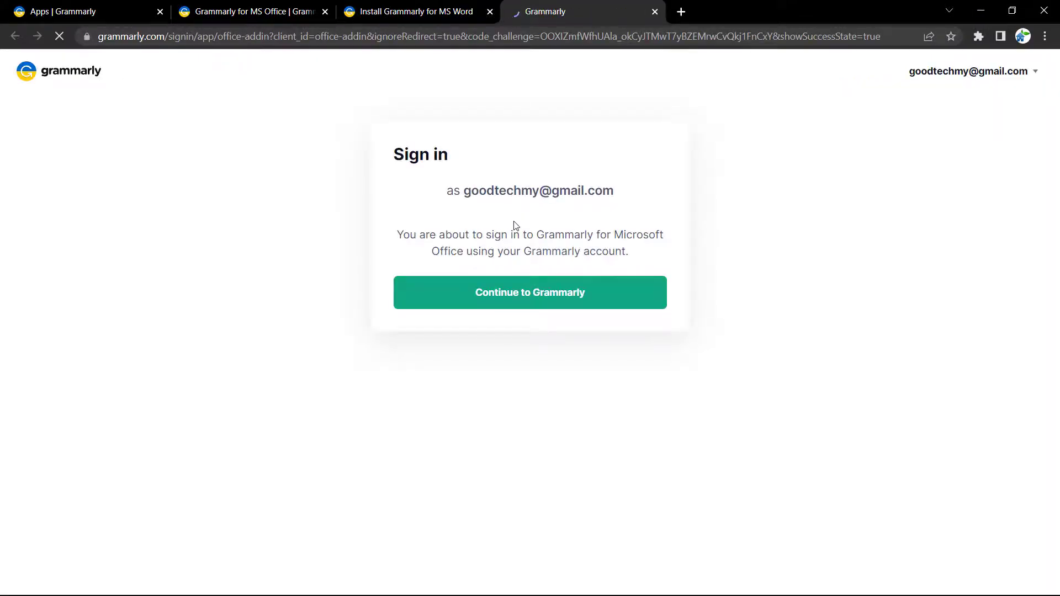
Continue to Grammarly for Microsoft Office and allow Chrome to hand the login back to the add-in.
click(523, 294)
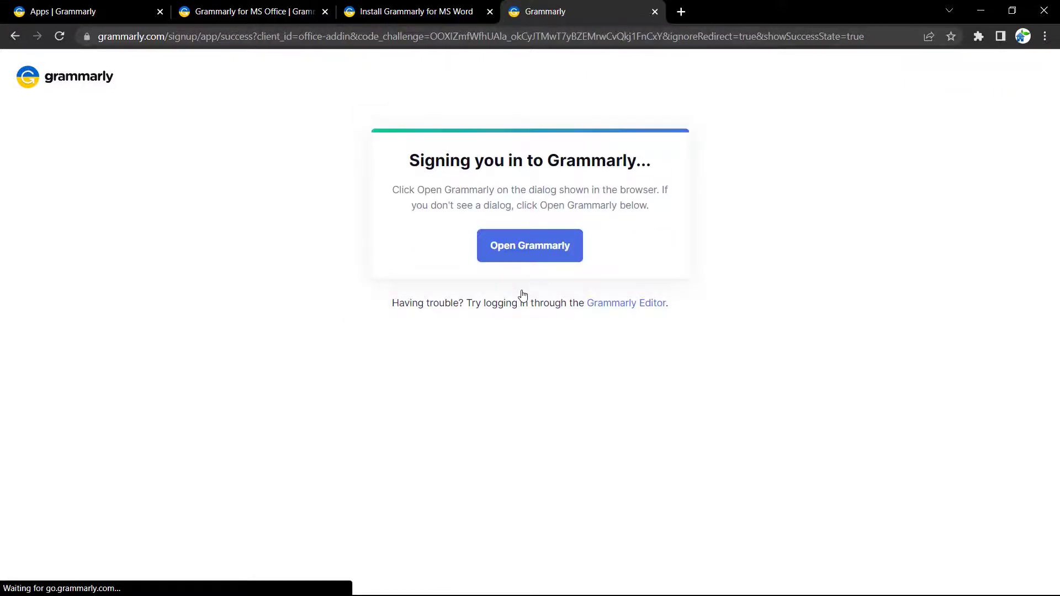
click(509, 246)
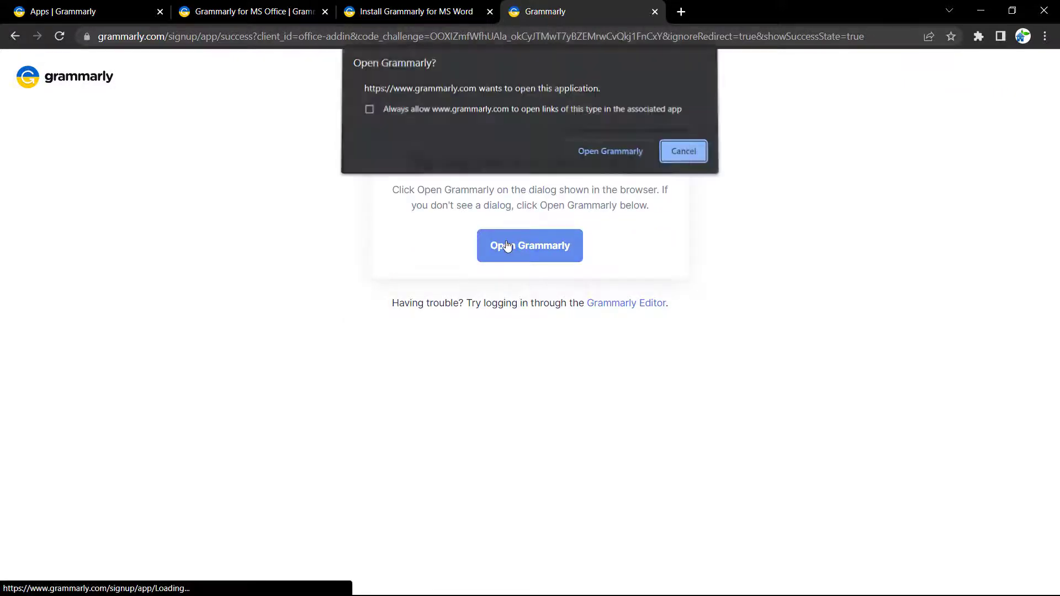
click(604, 155)
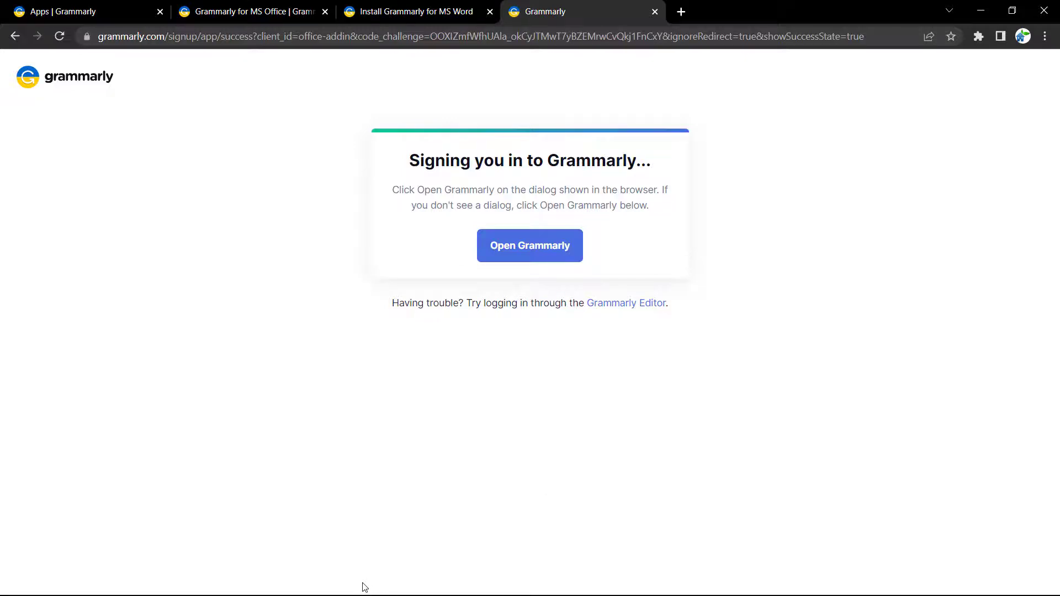
key(super)
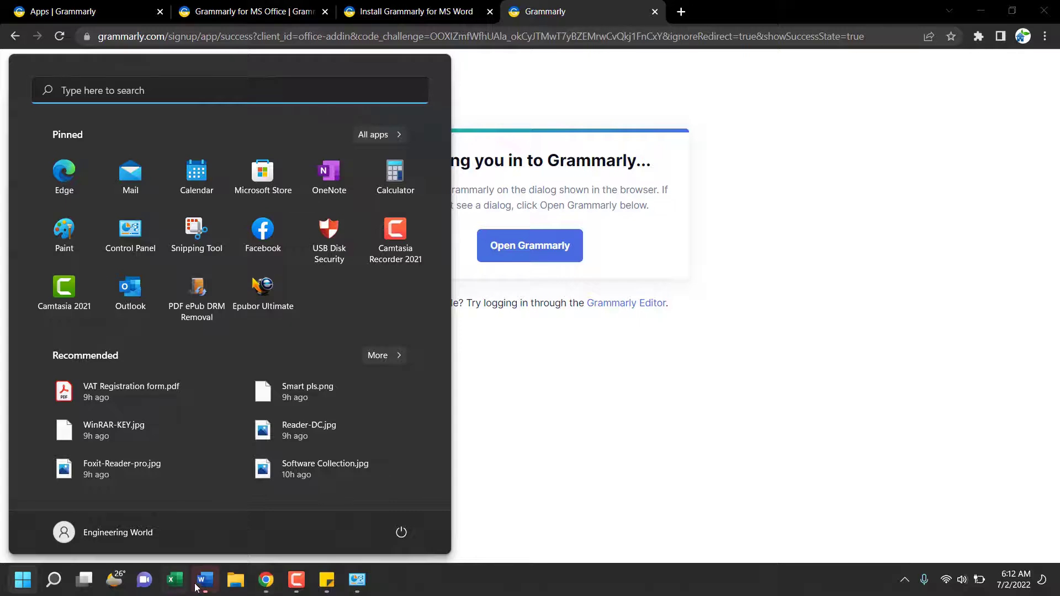
Type 'Hello to the world. Is it everything alright.. Right now I am writing some words' on the blank page.
click(197, 588)
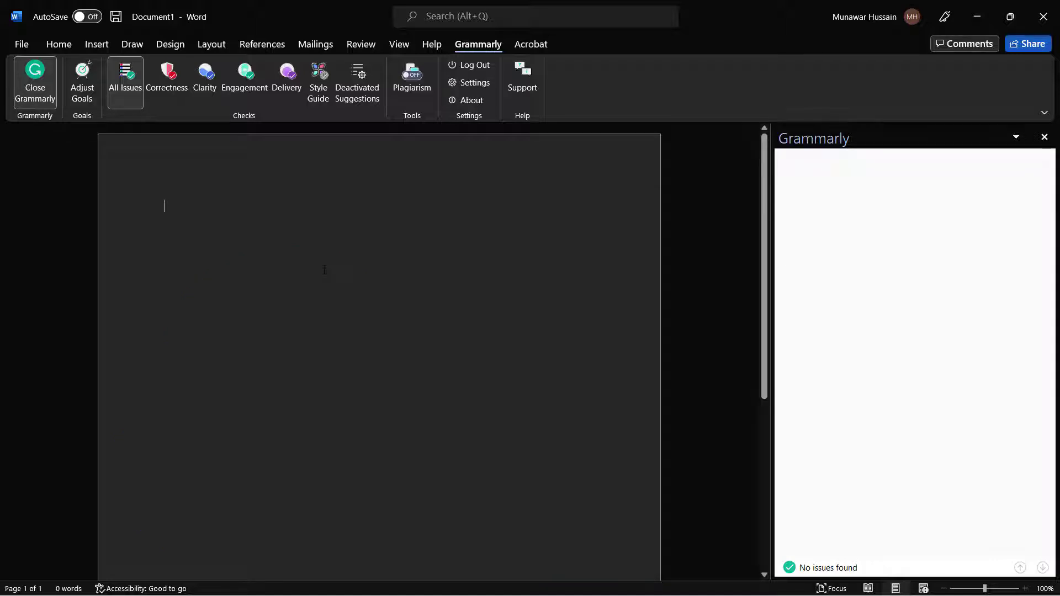
click(324, 269)
text(Hel)
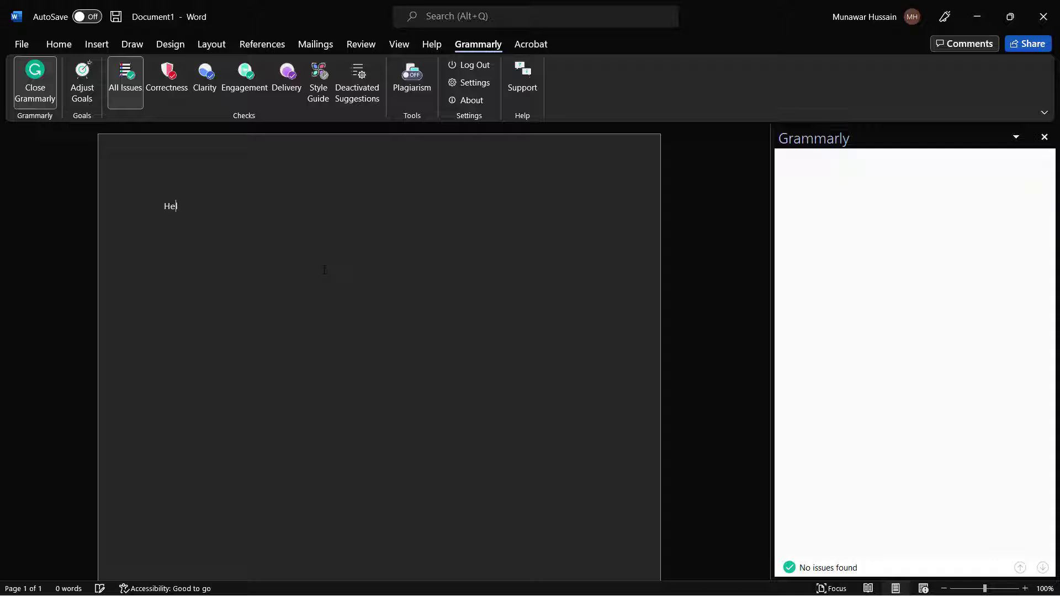
text(lo t)
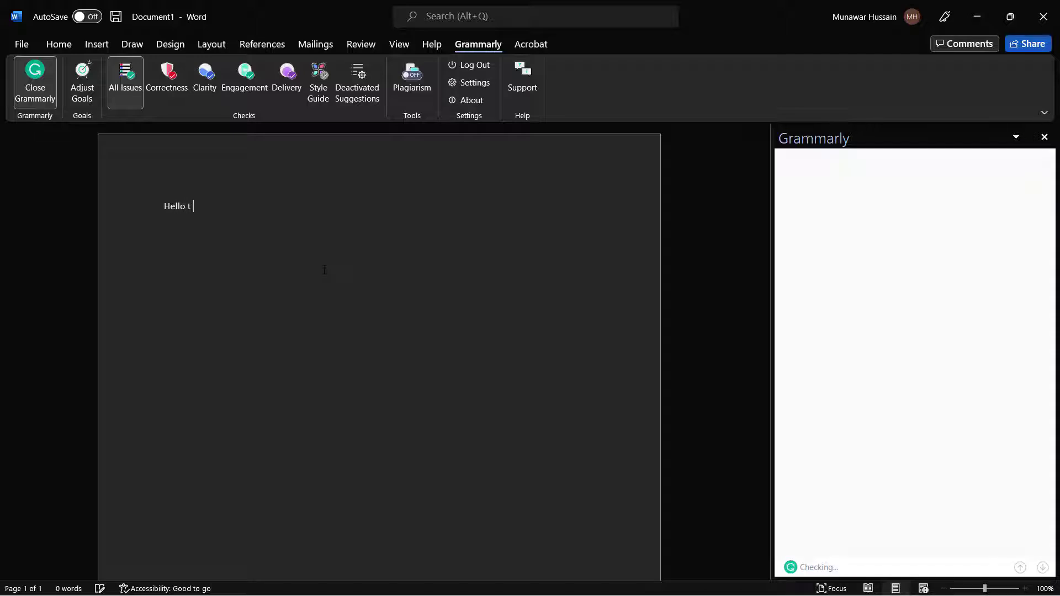
text(t)
key(BackSpace)
text(o )
text(the wor)
text(ld)
key(BackSpace)
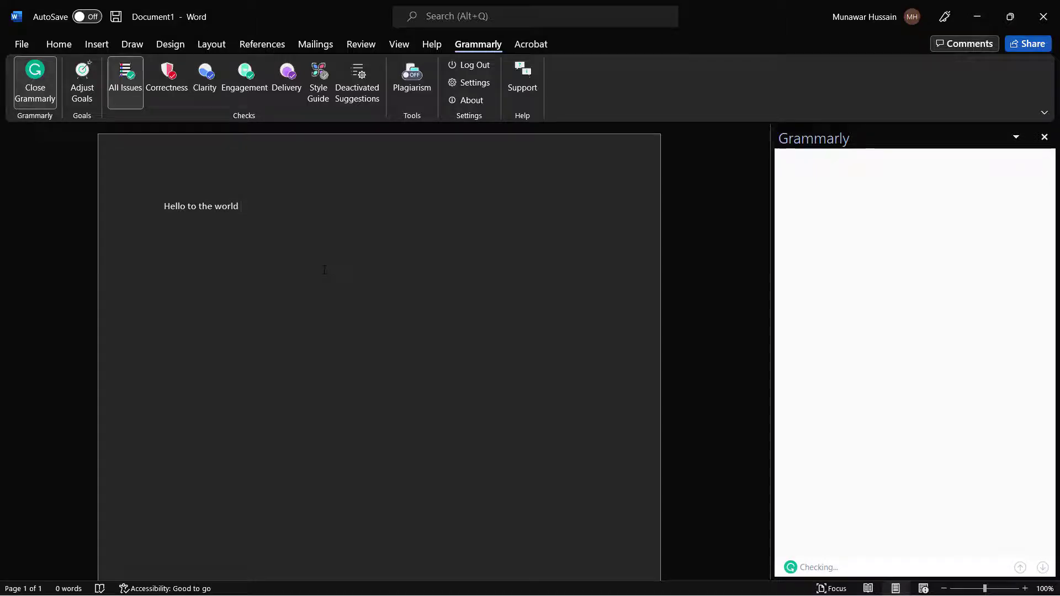
text(. I)
text(s it every)
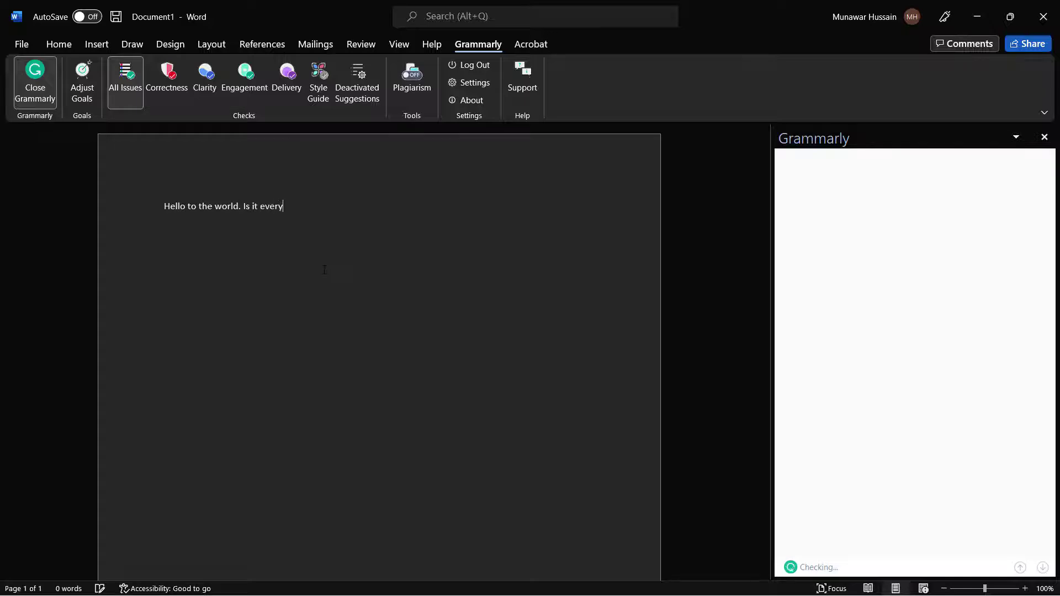
text(thing )
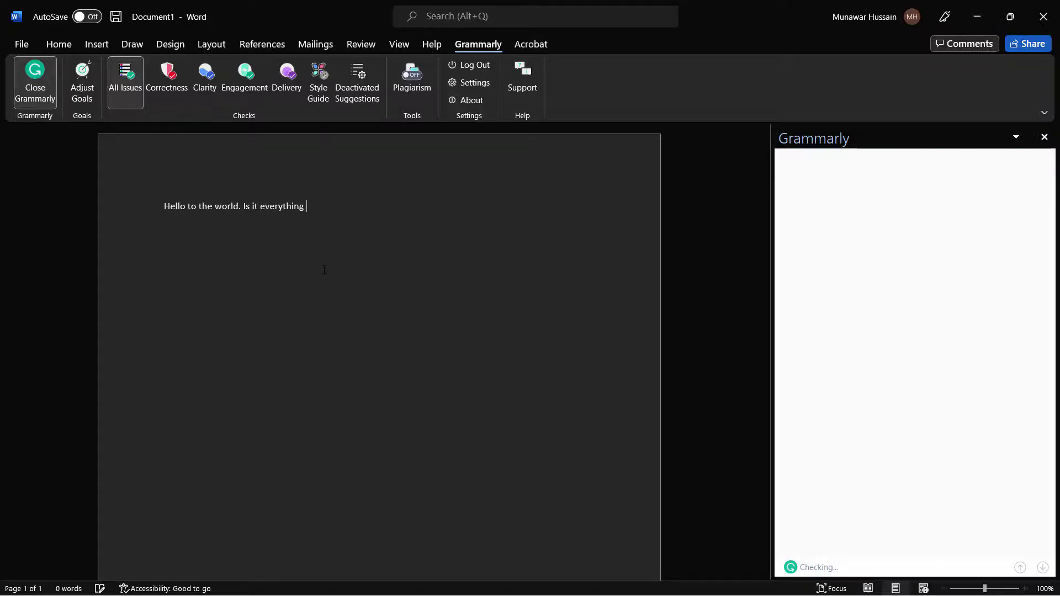
text(a)
text(l)
text(right)
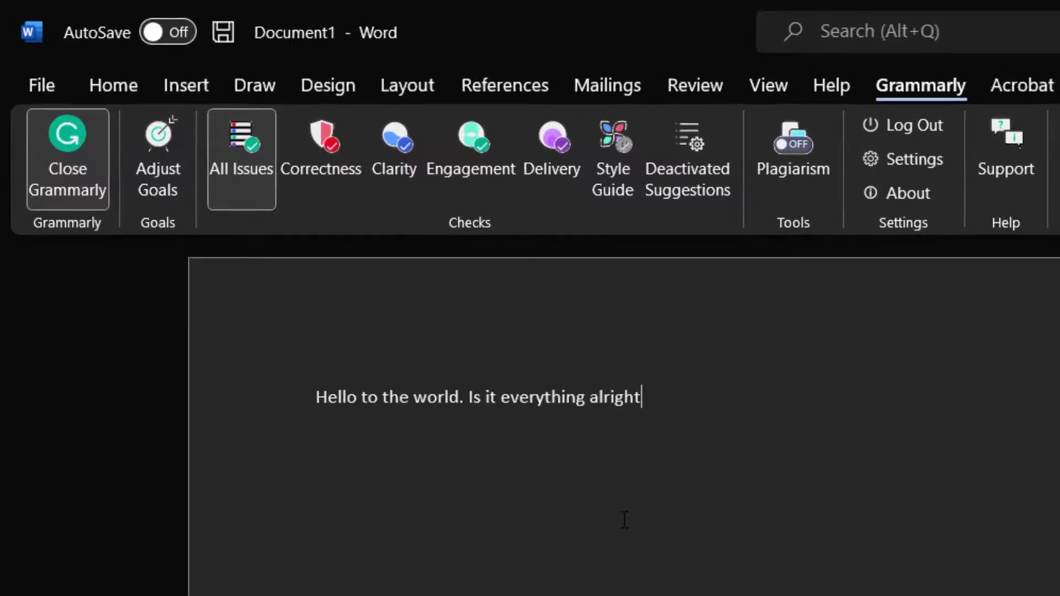
text(.. )
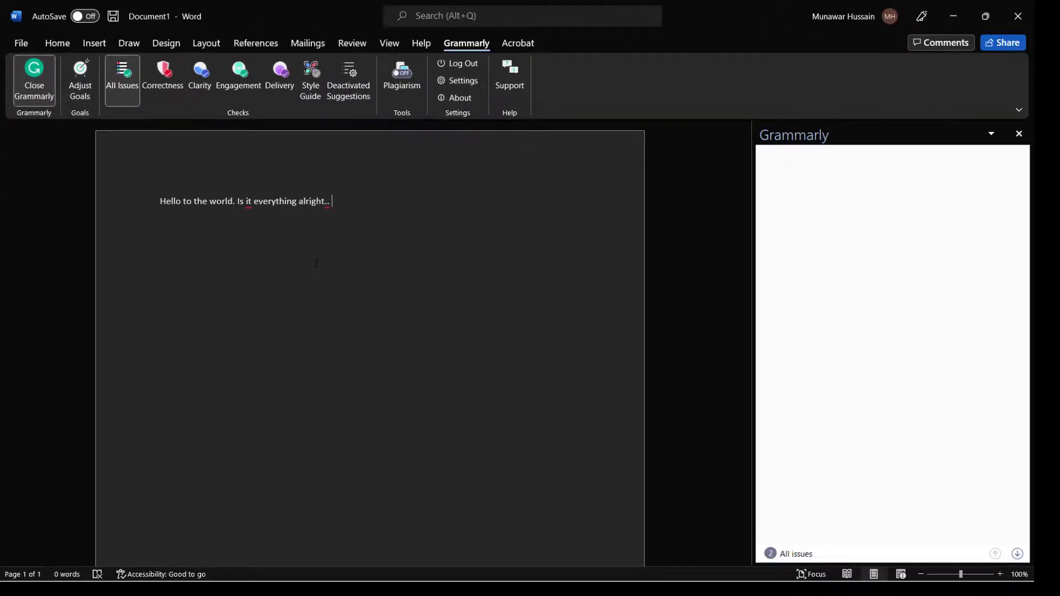
text(Right )
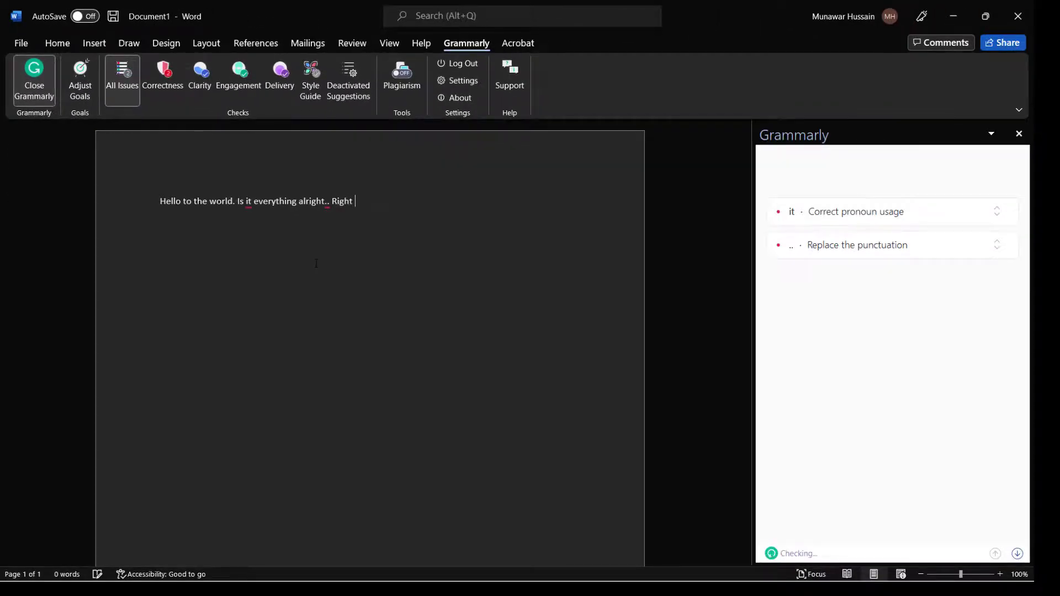
text(now I am)
text( writing)
text( some)
text( word)
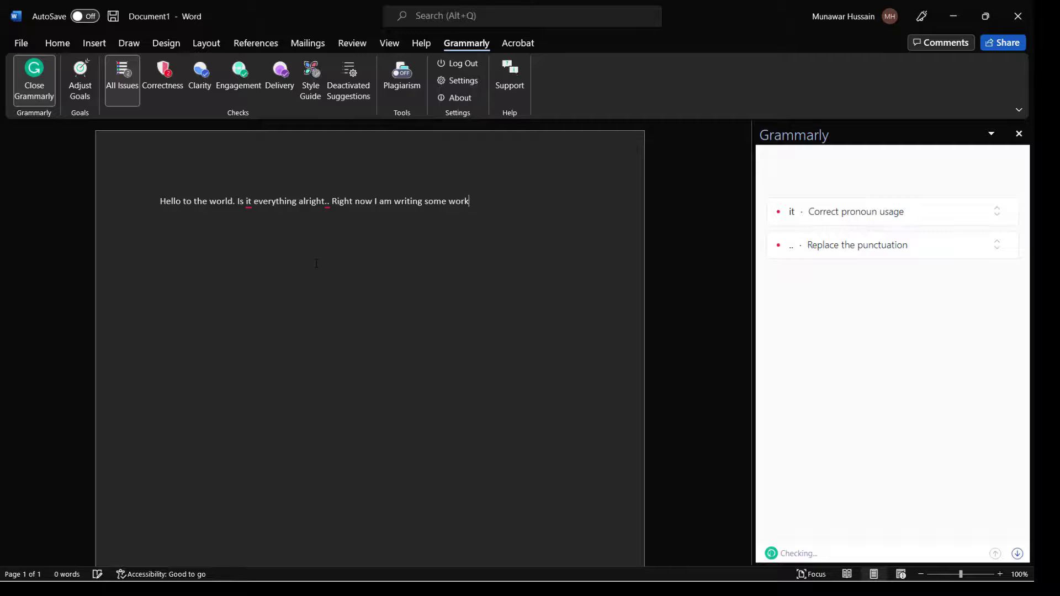
text(s)
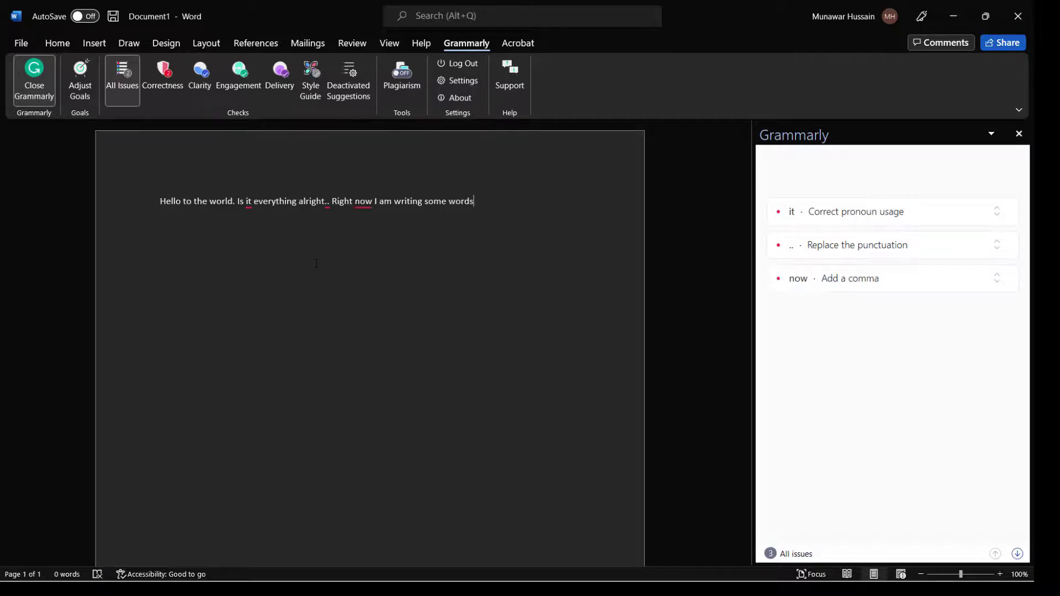
Accept Grammarly's pronoun fix removing 'it' and start replacing the double period after 'alright'.
key(Return)
click(876, 221)
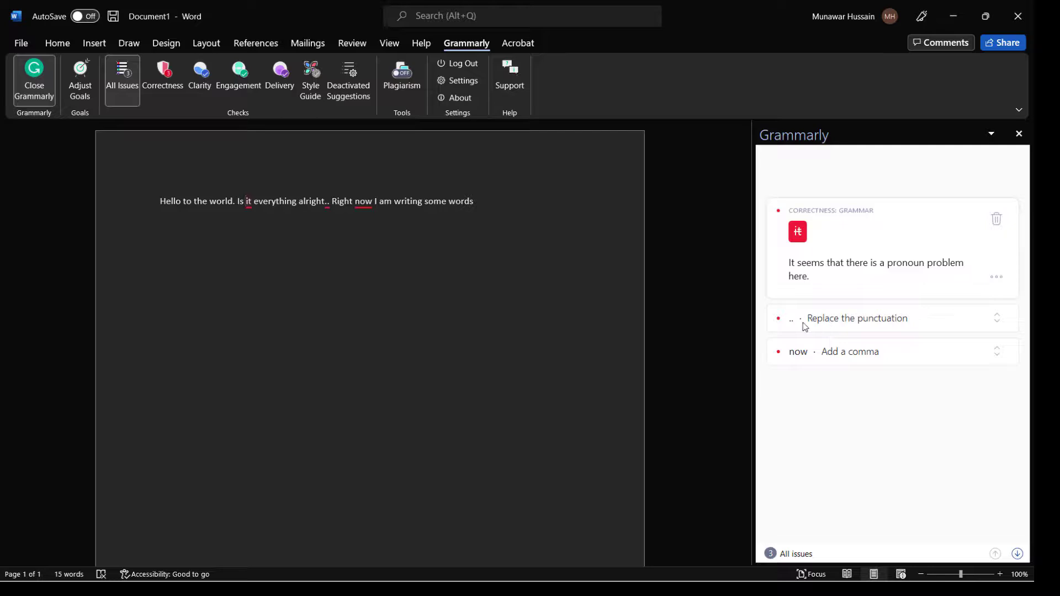
click(798, 233)
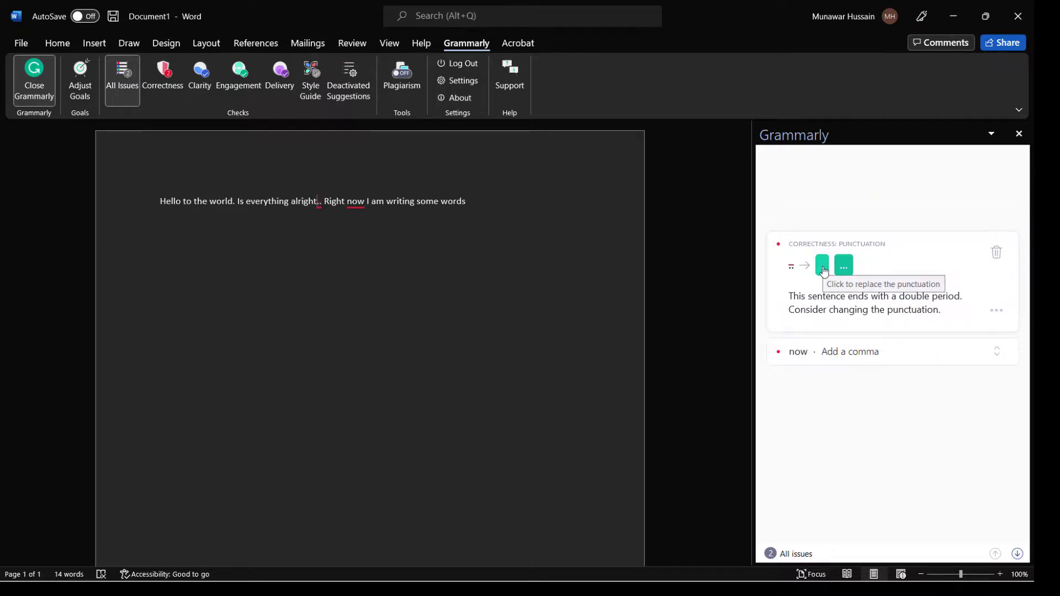
click(823, 269)
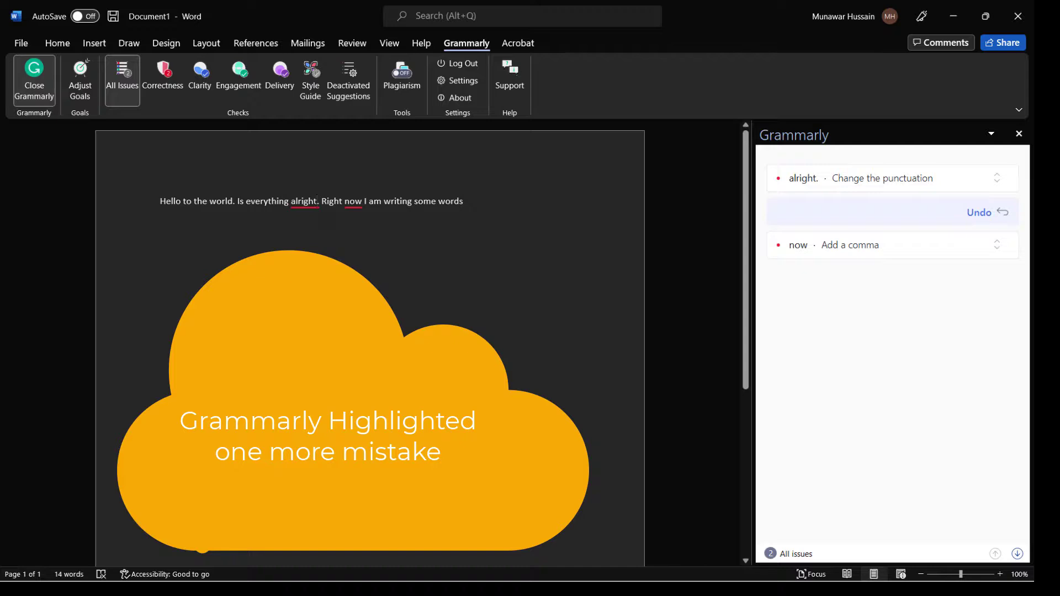
Accept the '?' after 'alright' and the comma after 'Right now', leaving no issues.
click(861, 182)
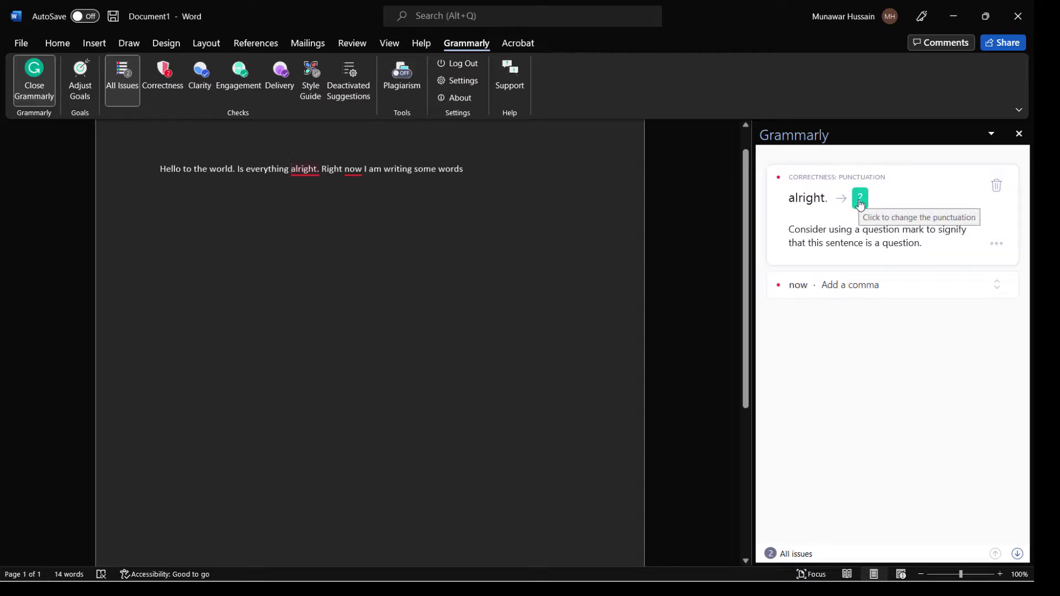
click(859, 203)
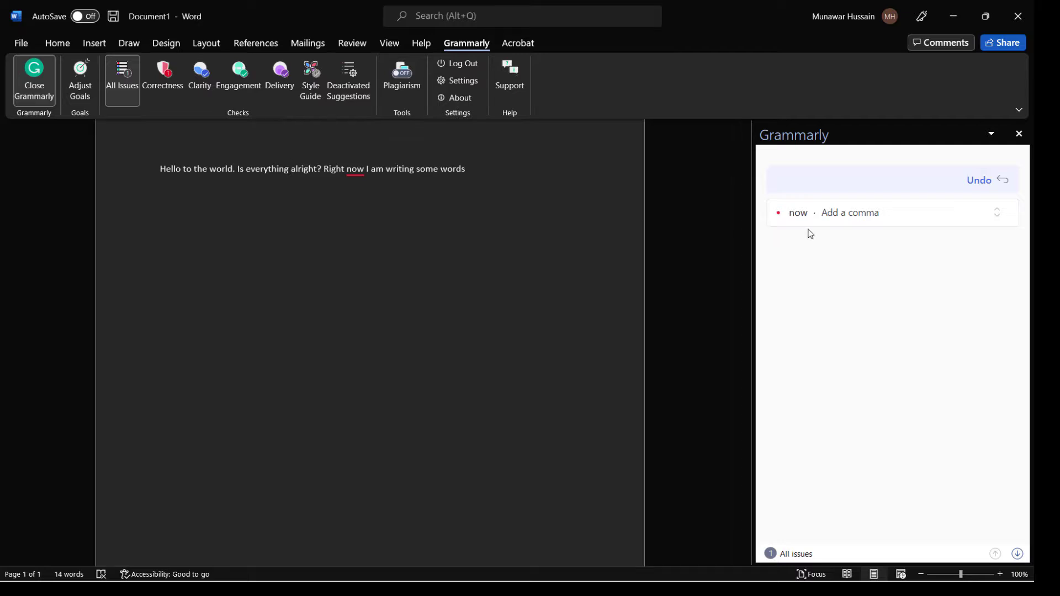
click(846, 214)
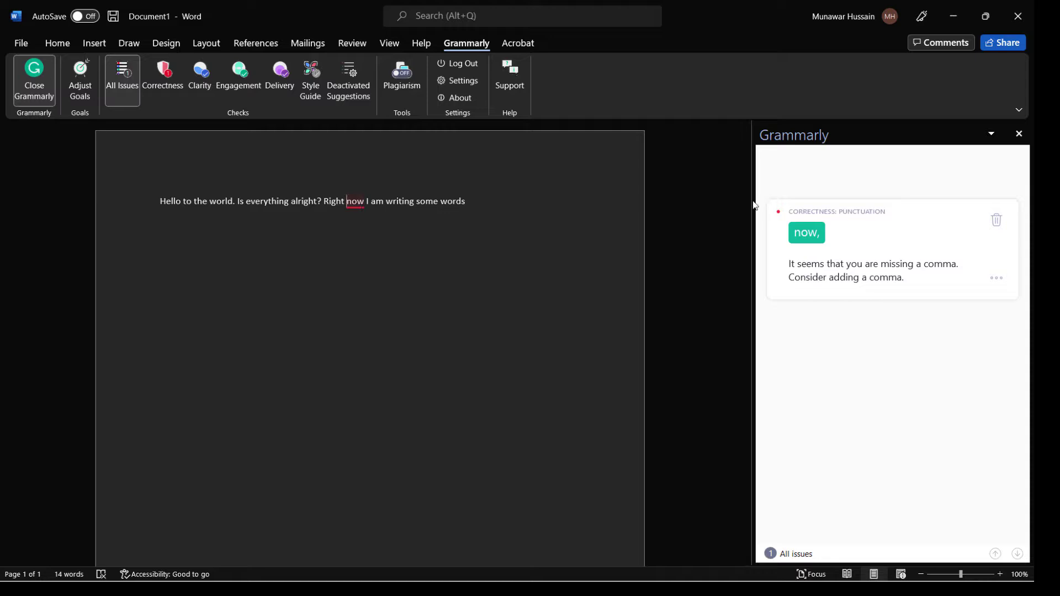
click(816, 222)
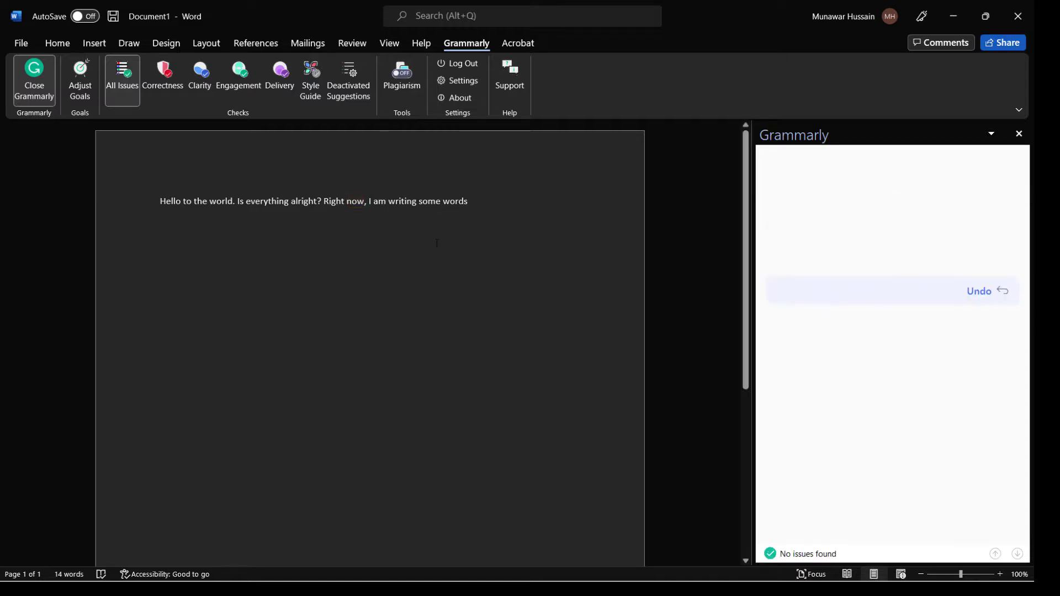